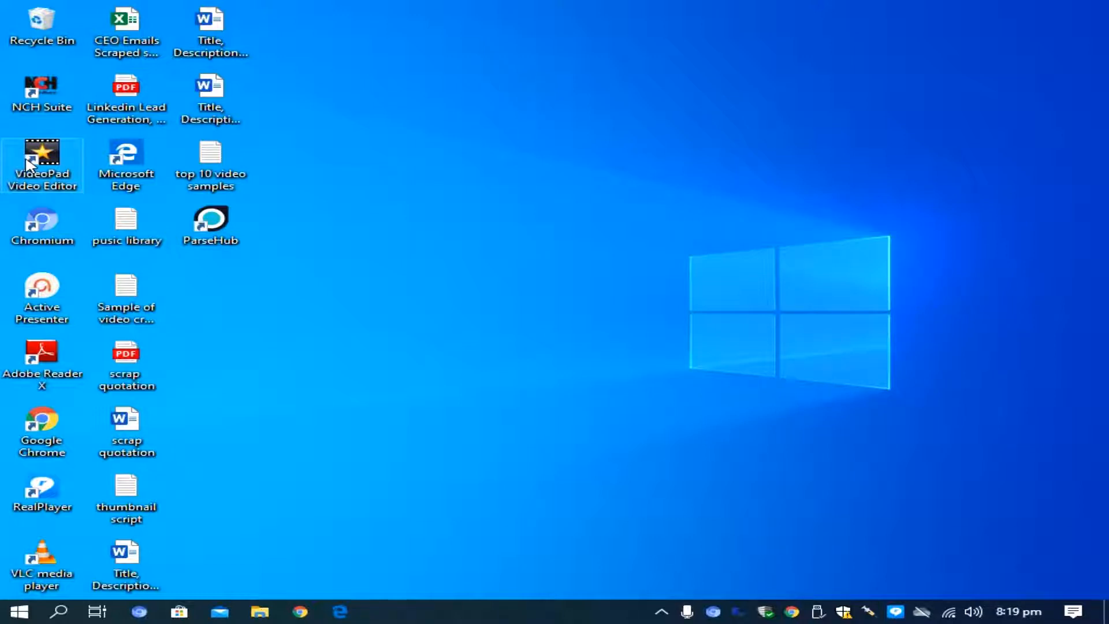
Open VideoPad Video Editor, certify non-commercial home use, and create a new project
double_click(35, 164)
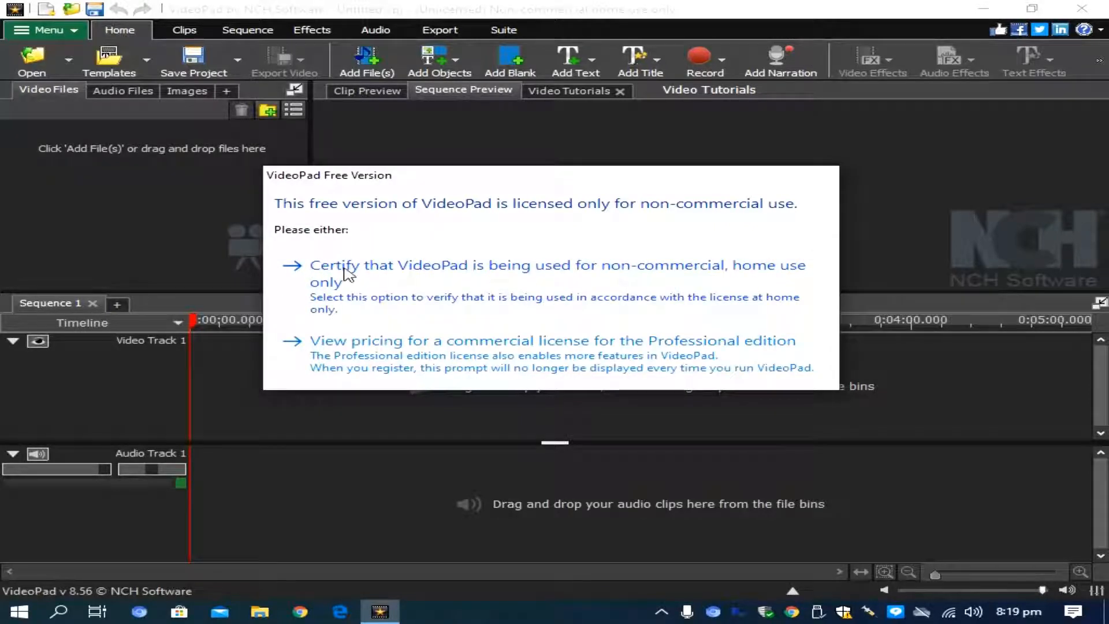
left_click(347, 271)
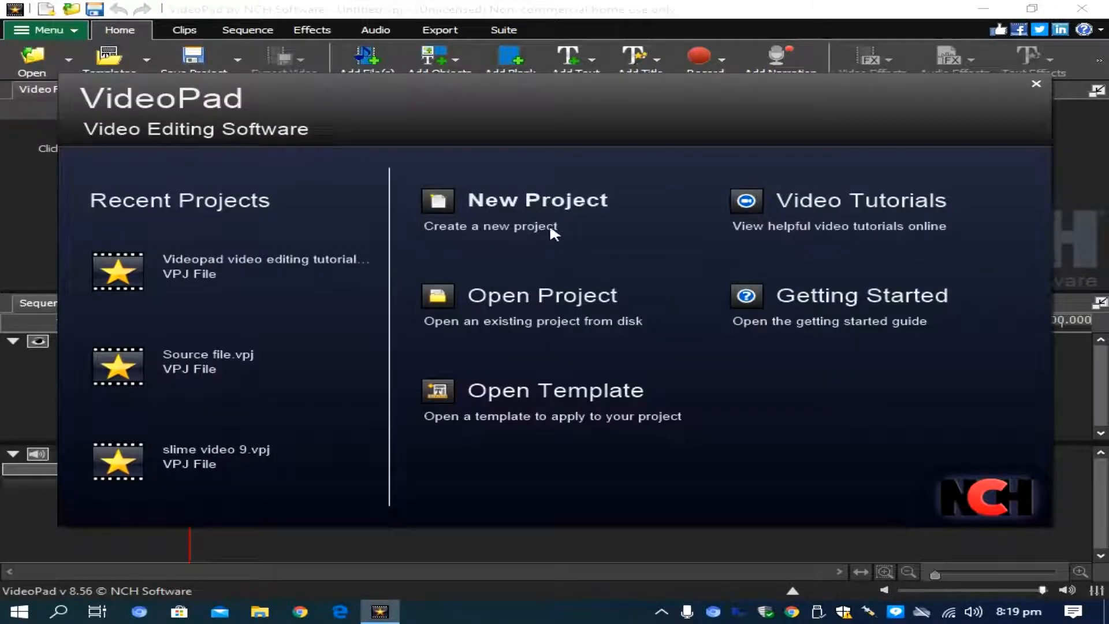
left_click(496, 209)
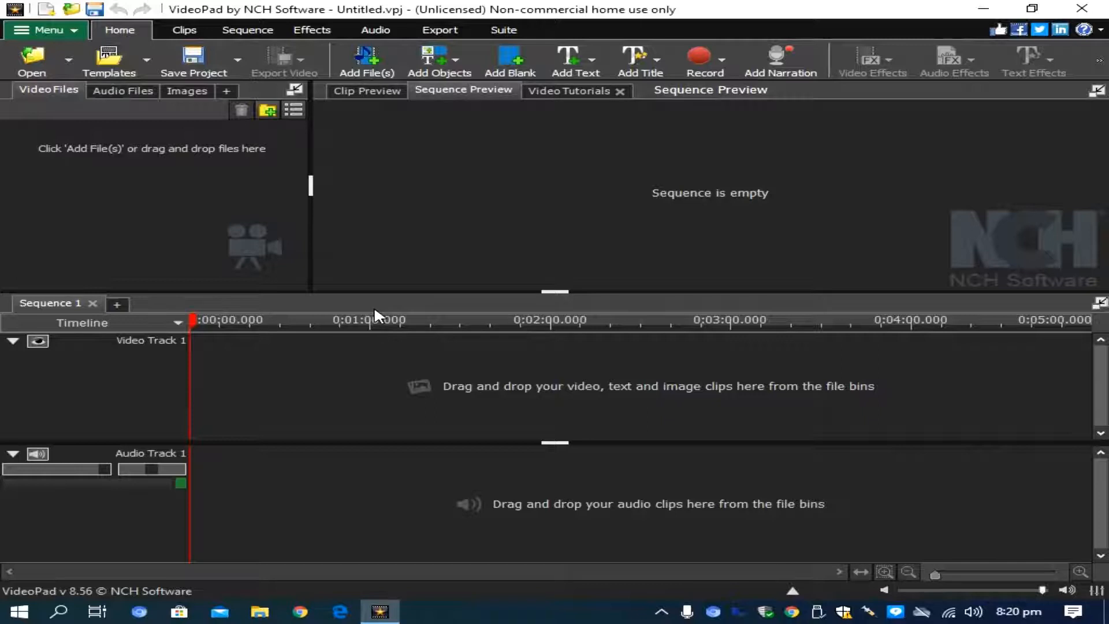
Import the image 2.jpg from the armvall folder into the project
left_click(369, 68)
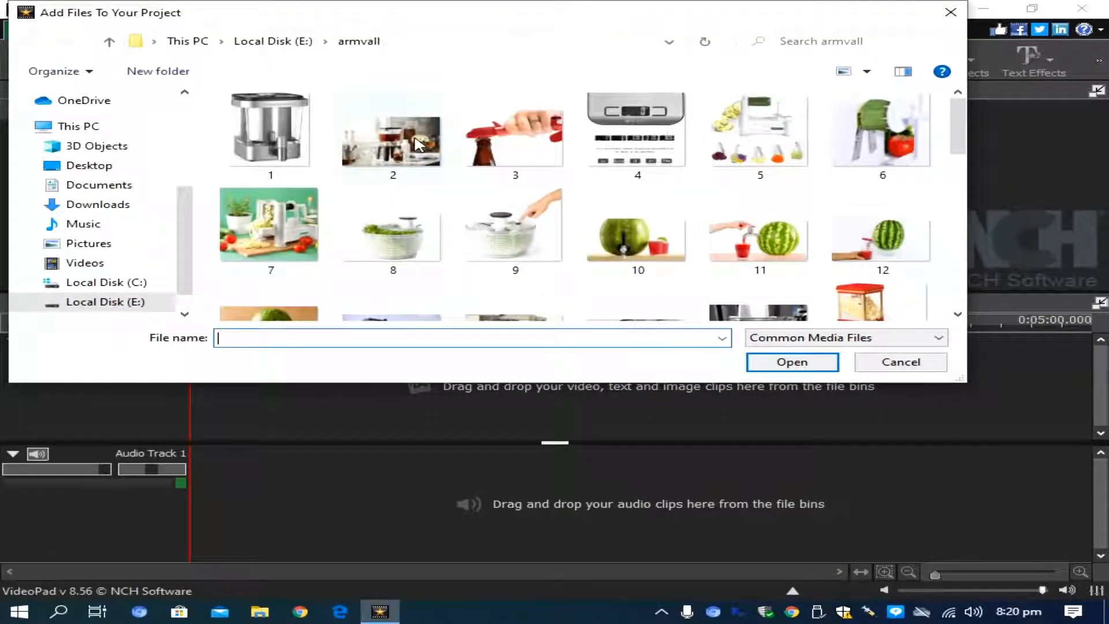
left_click(406, 137)
double_click(406, 137)
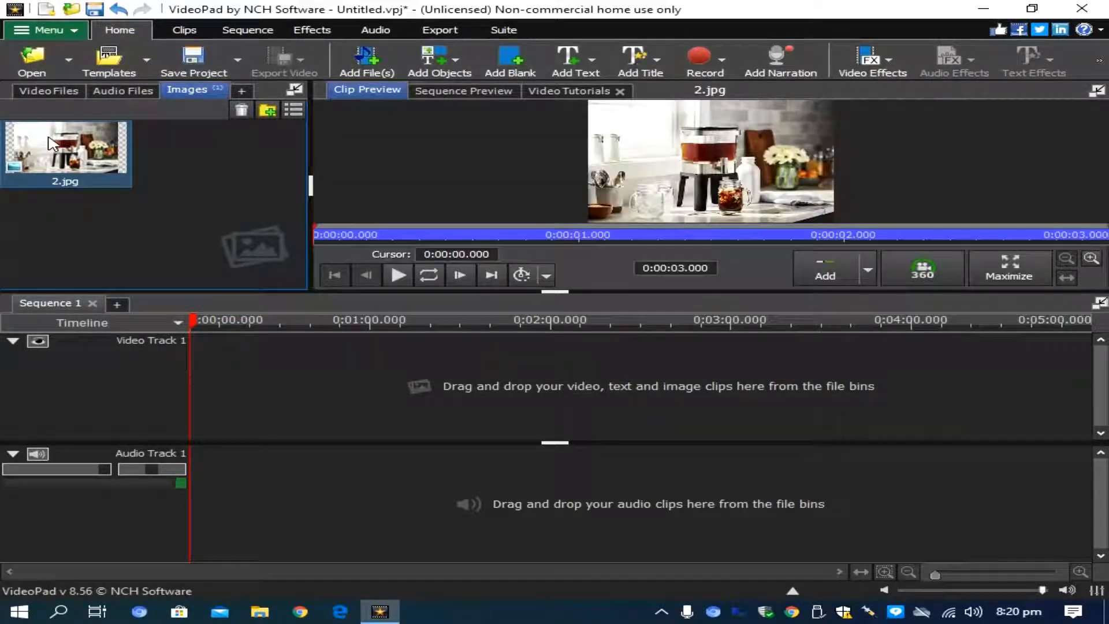
Return the playhead to the sequence start and place the 2.jpg image on Video Track 1
left_click(270, 396)
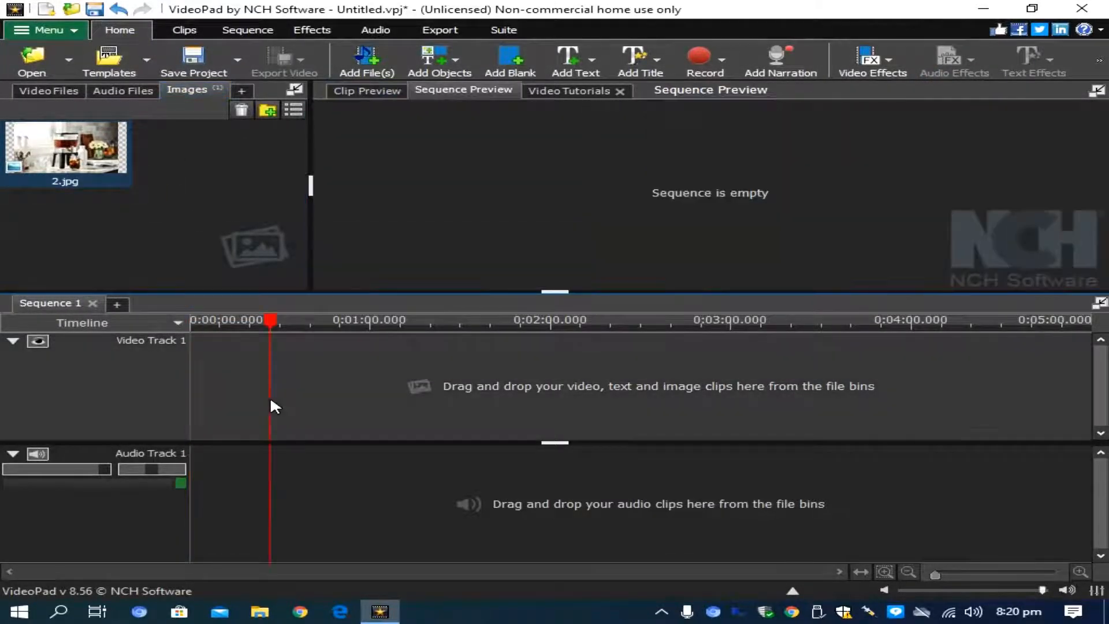
left_click_drag(266, 338, 191, 324)
left_click_drag(65, 147, 254, 381)
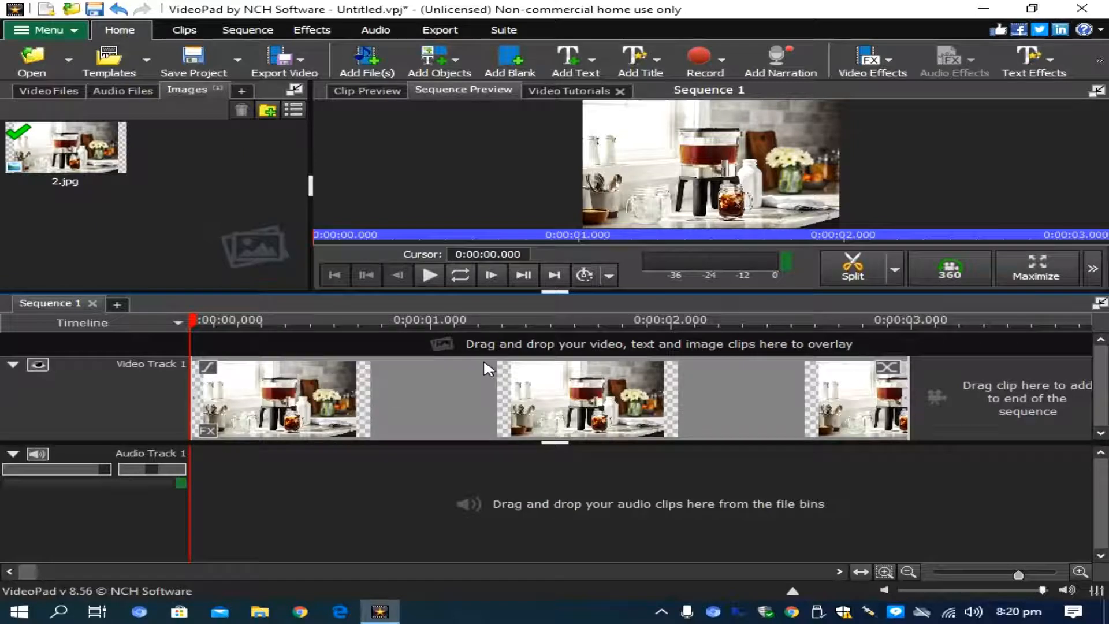
Trim the end of the 2.jpg clip to about 1.08 seconds, play the sequence, and return the playhead to the start
left_click_drag(909, 399, 447, 401)
mouse_move(196, 321)
left_mouse_down()
mouse_move(241, 321)
mouse_move(194, 321)
left_mouse_up()
left_click(430, 275)
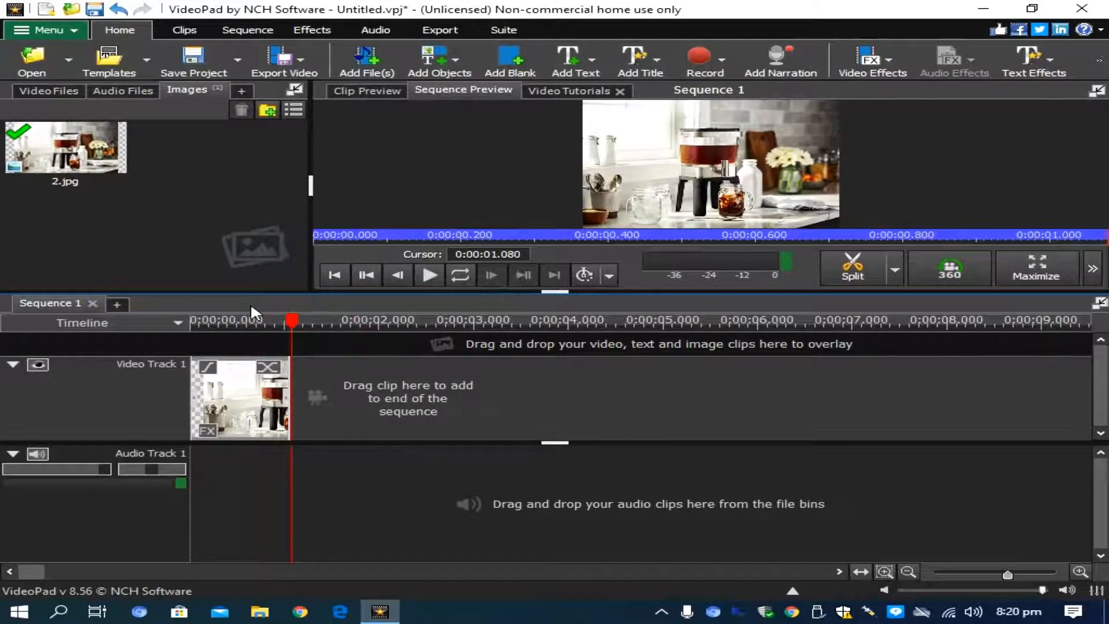
left_click(252, 325)
left_click_drag(252, 330, 193, 325)
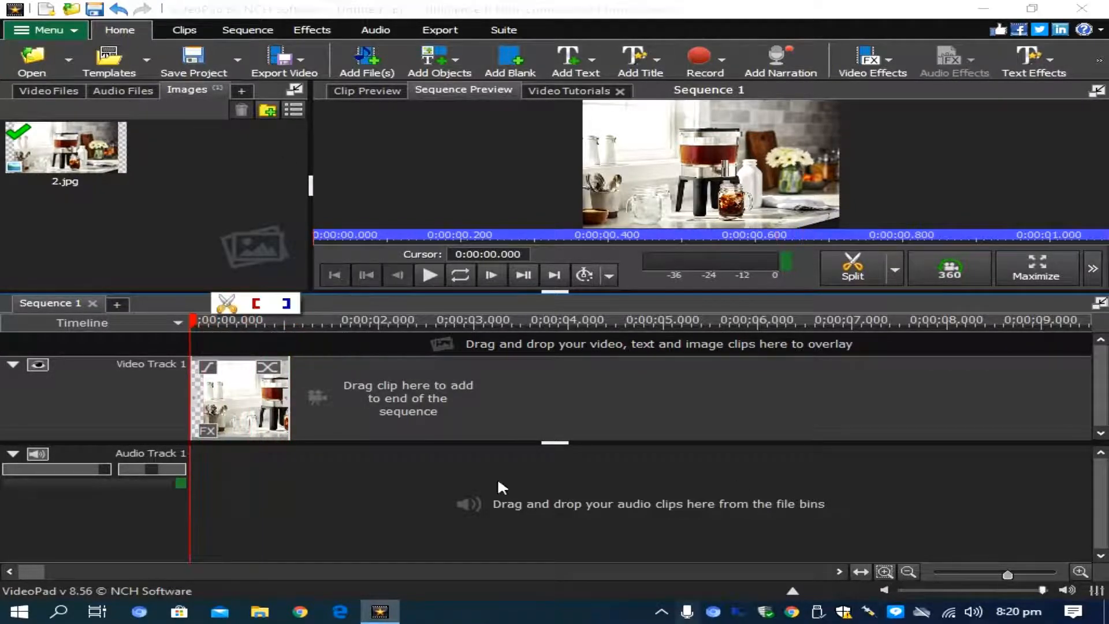
Cut off the tail of the 2.jpg clip from 0:00:00.835 onward and delete the remaining clip from the track
scroll(197, 417, "up", 2)
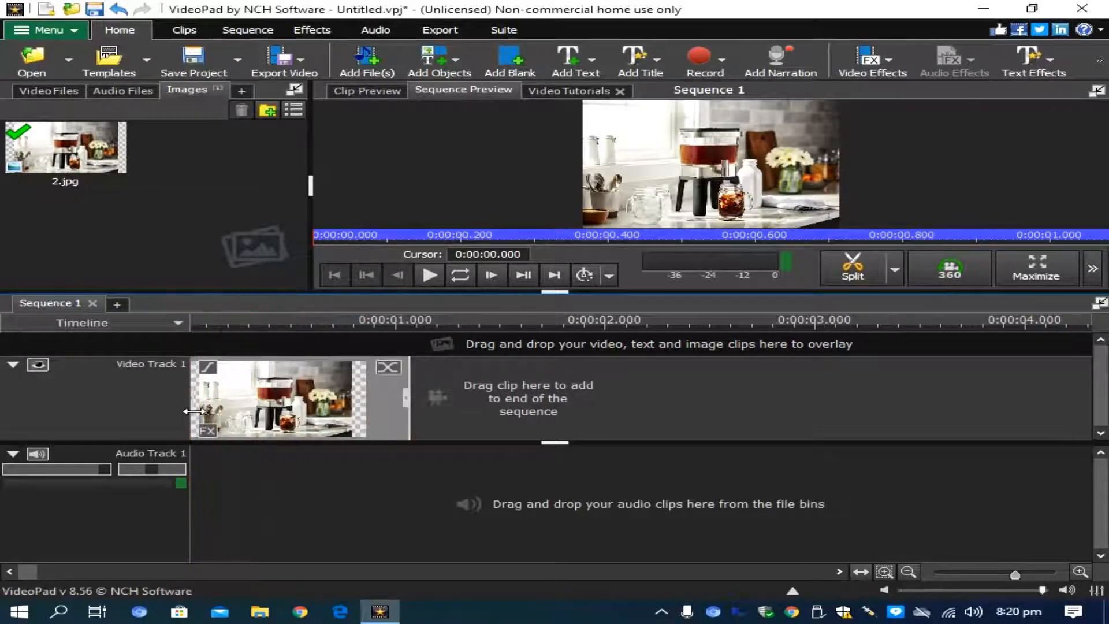
left_click(363, 354)
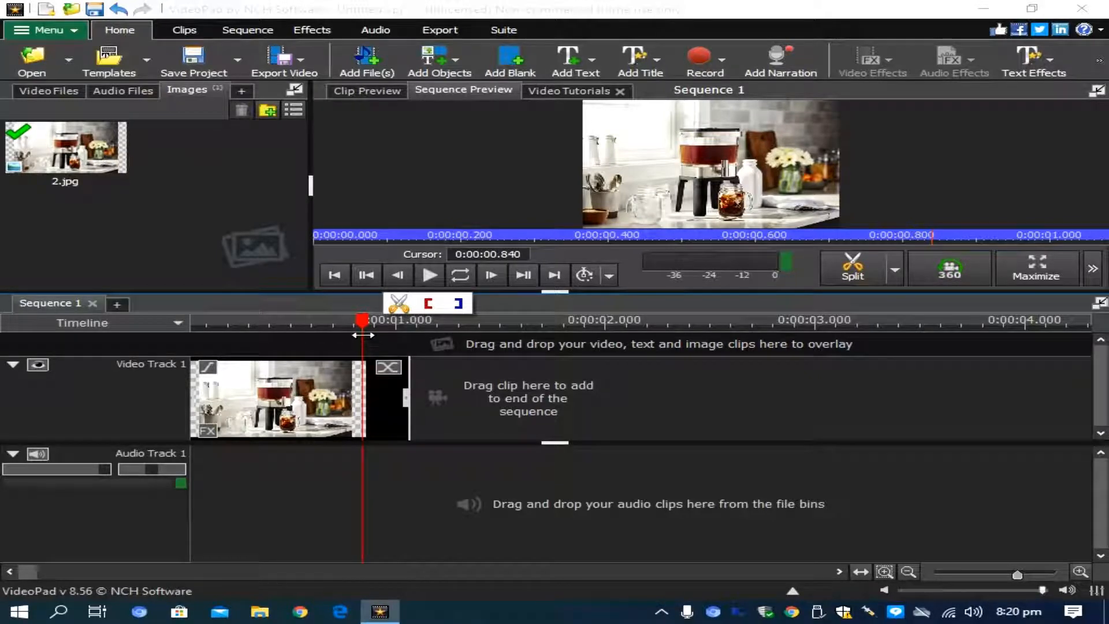
left_click(361, 341)
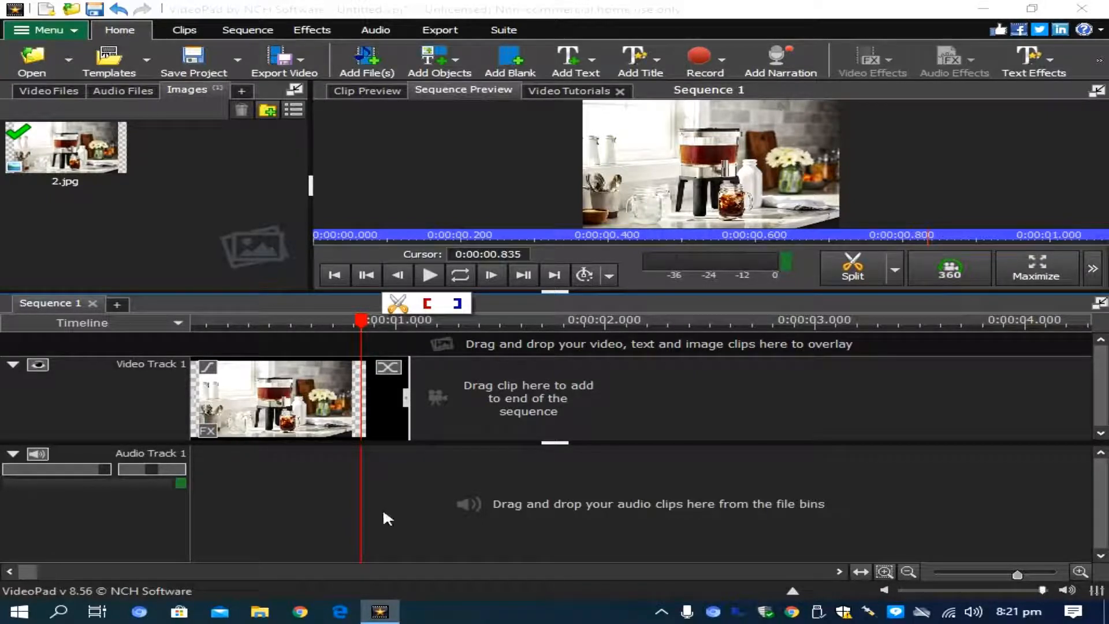
left_click_drag(365, 320, 361, 374)
left_click_drag(361, 346, 412, 321)
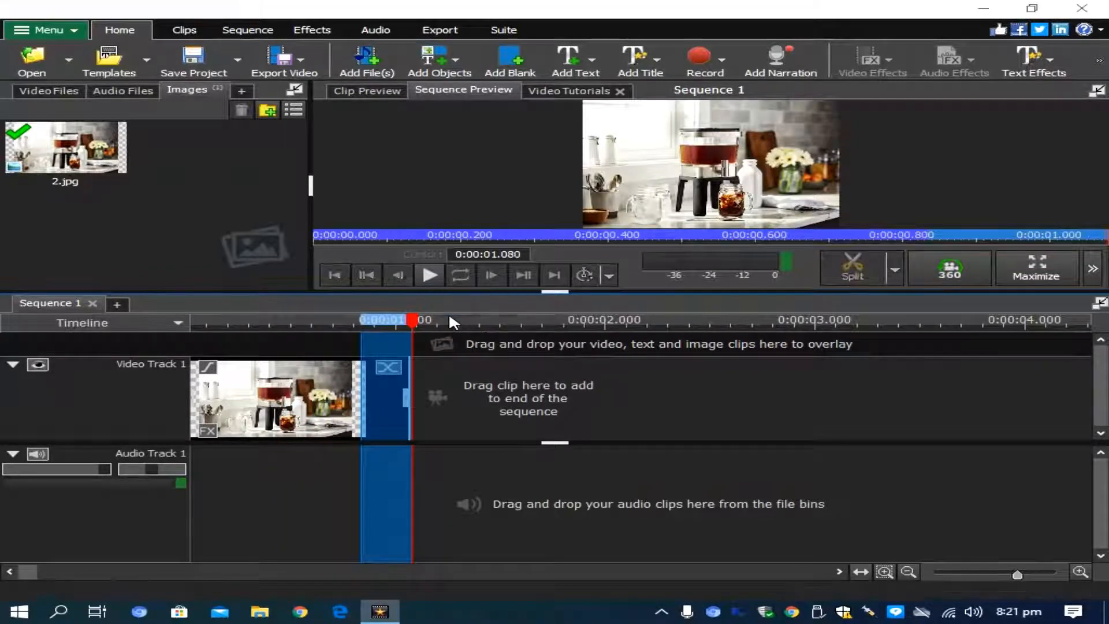
left_click(449, 304)
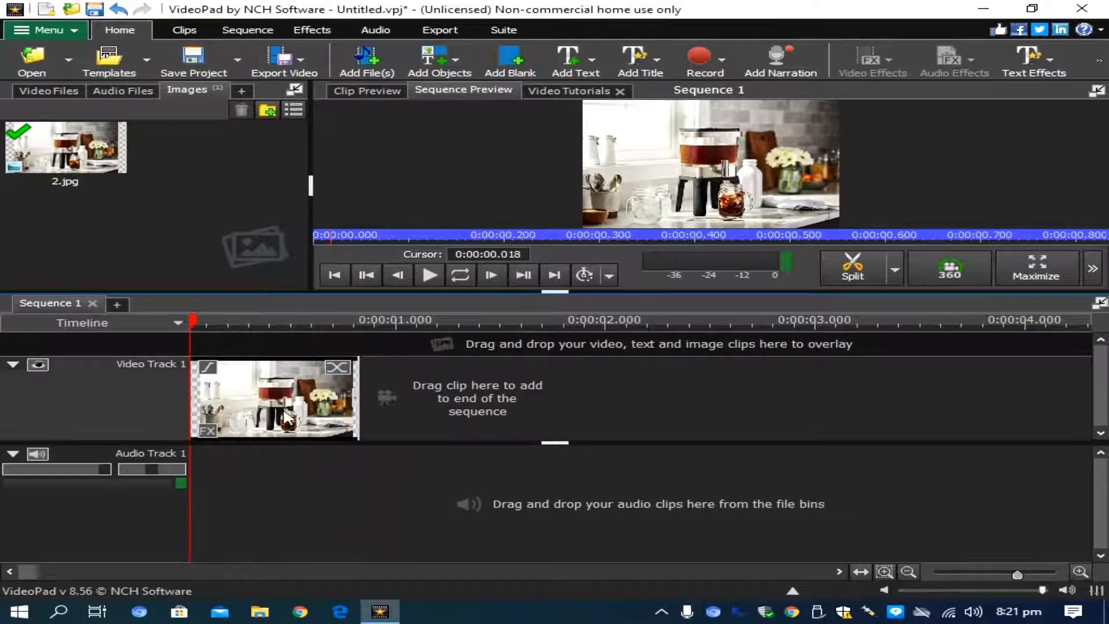
right_click(283, 409)
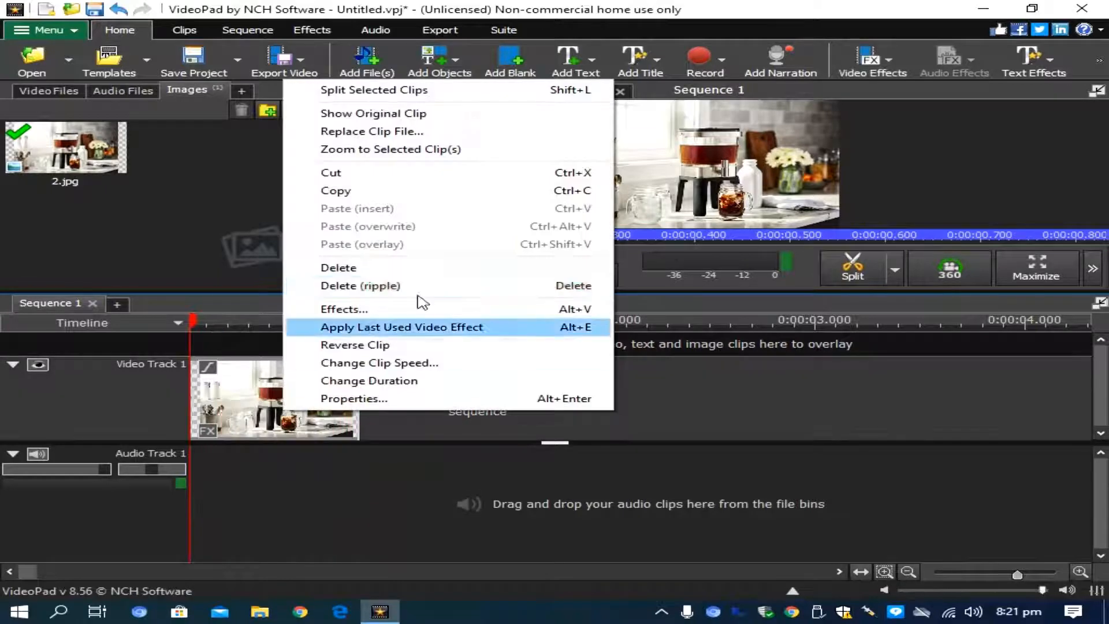
left_click(391, 267)
Place 2.jpg at the start of Video Track 1 and shorten the clip to about 1.69 seconds
left_click_drag(66, 147, 317, 417)
left_click_drag(674, 397, 460, 402)
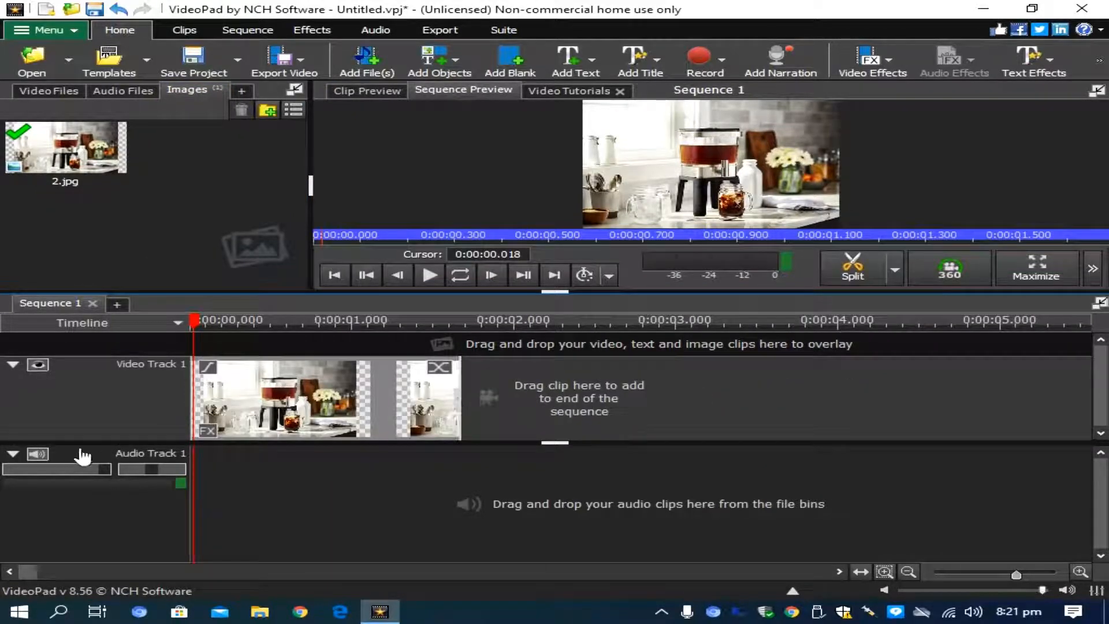
Add a Pan & Zoom effect to the 2.jpg clip on Video Track 1
left_click(206, 431)
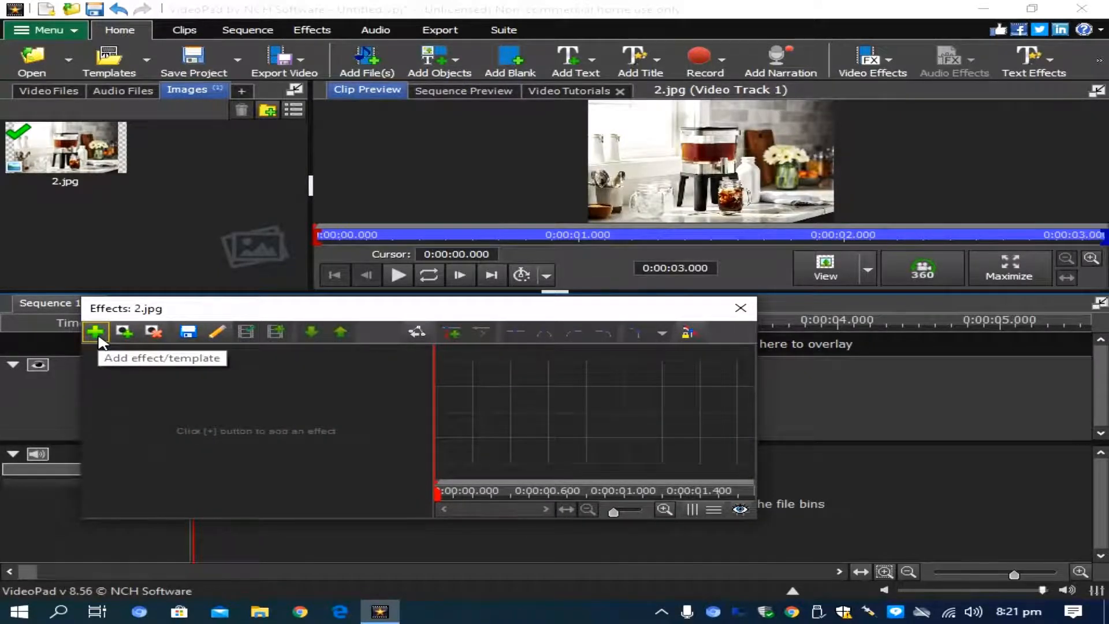
left_click(97, 335)
scroll(404, 312, "up", 1)
scroll(277, 462, "down", 8)
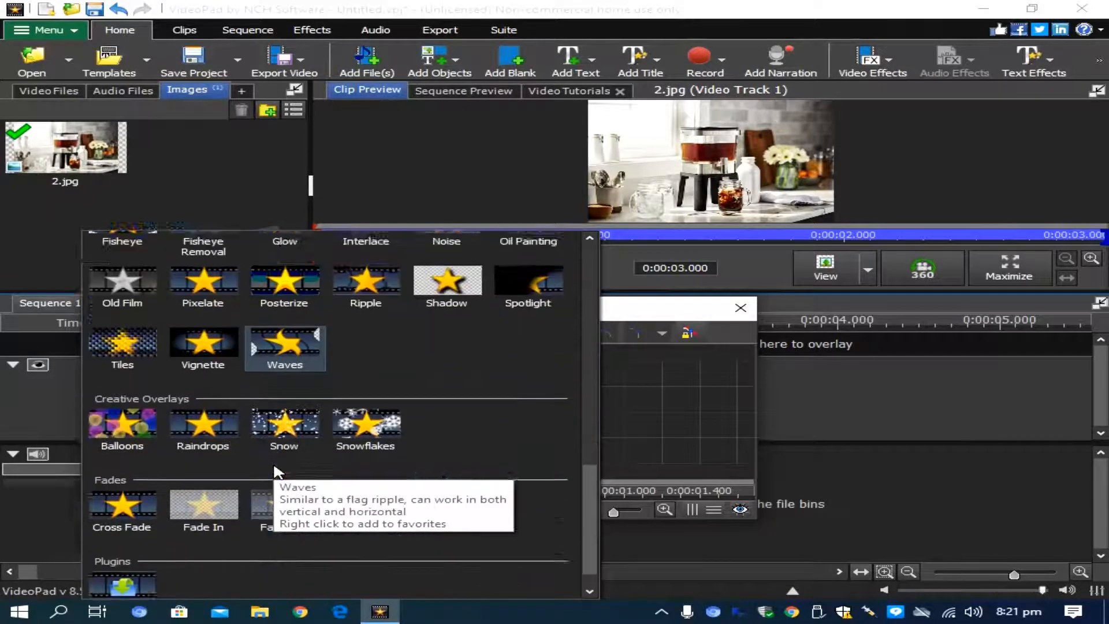
scroll(315, 479, "up", 5)
scroll(285, 425, "up", 3)
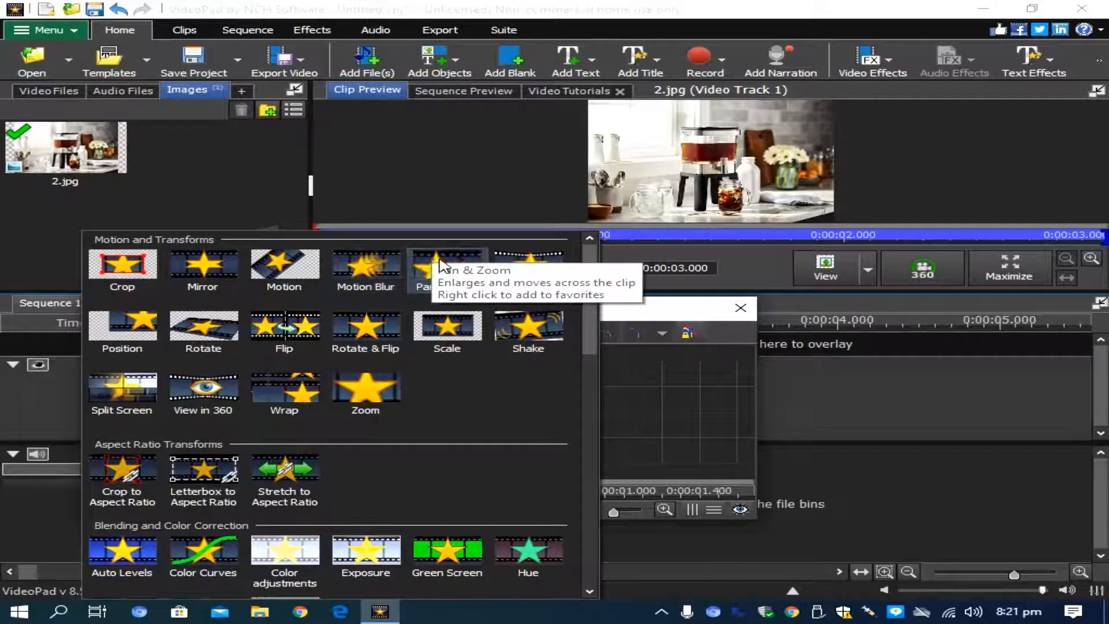
left_click(442, 266)
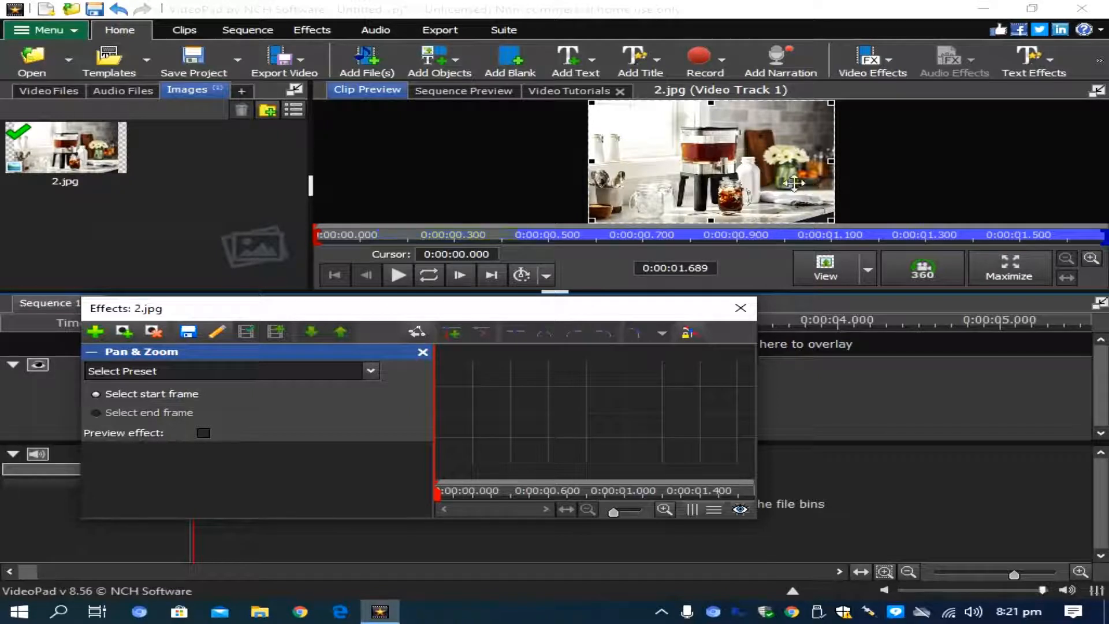
Set the Pan & Zoom end frame around the drink dispenser, jars and flowers, and play the sequence from the start
left_click(103, 413)
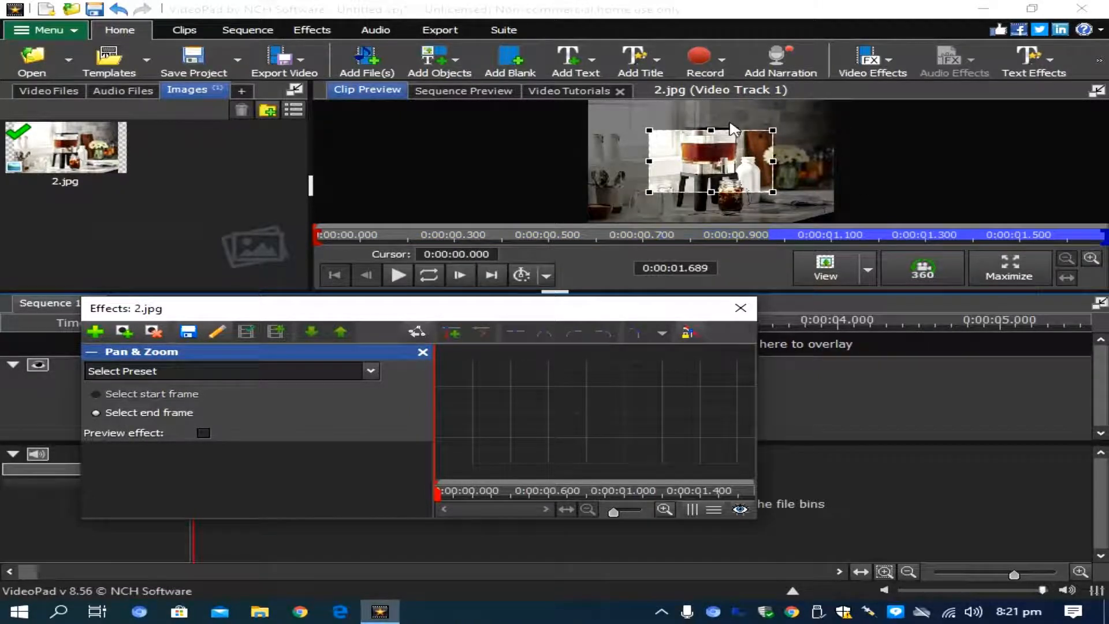
left_click_drag(438, 492, 667, 493)
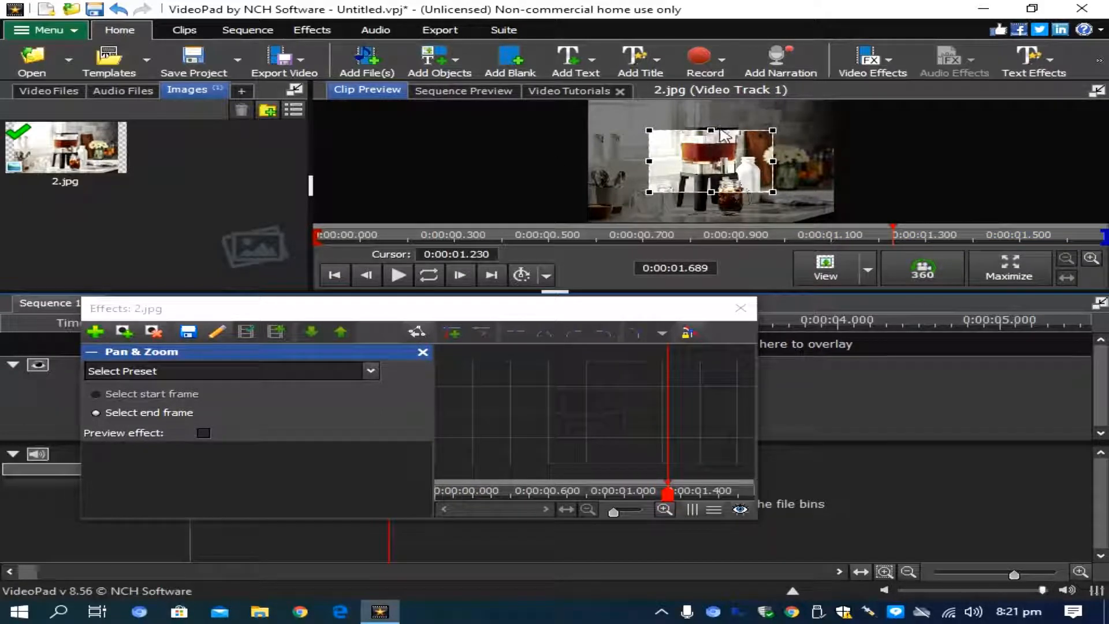
left_click_drag(712, 130, 727, 165)
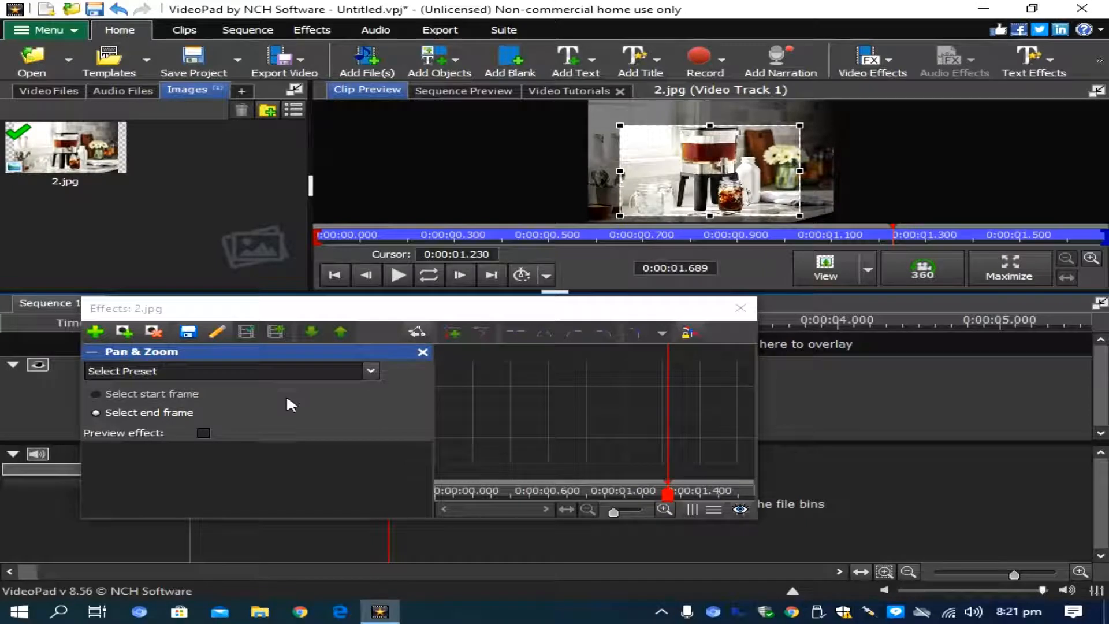
left_click(740, 312)
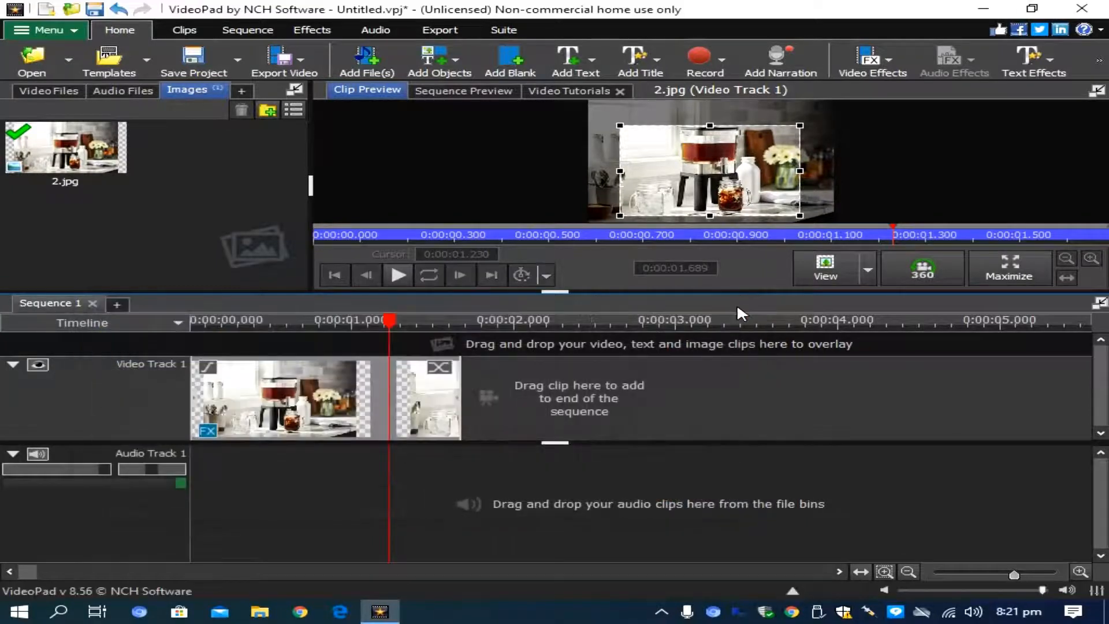
left_click_drag(366, 319, 193, 340)
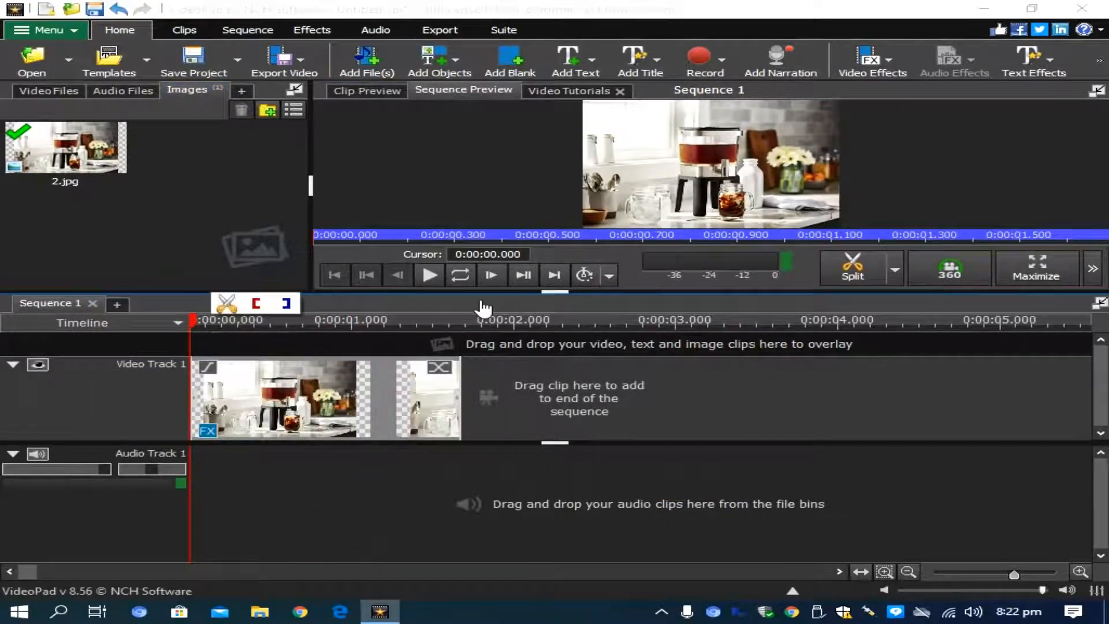
left_click(429, 277)
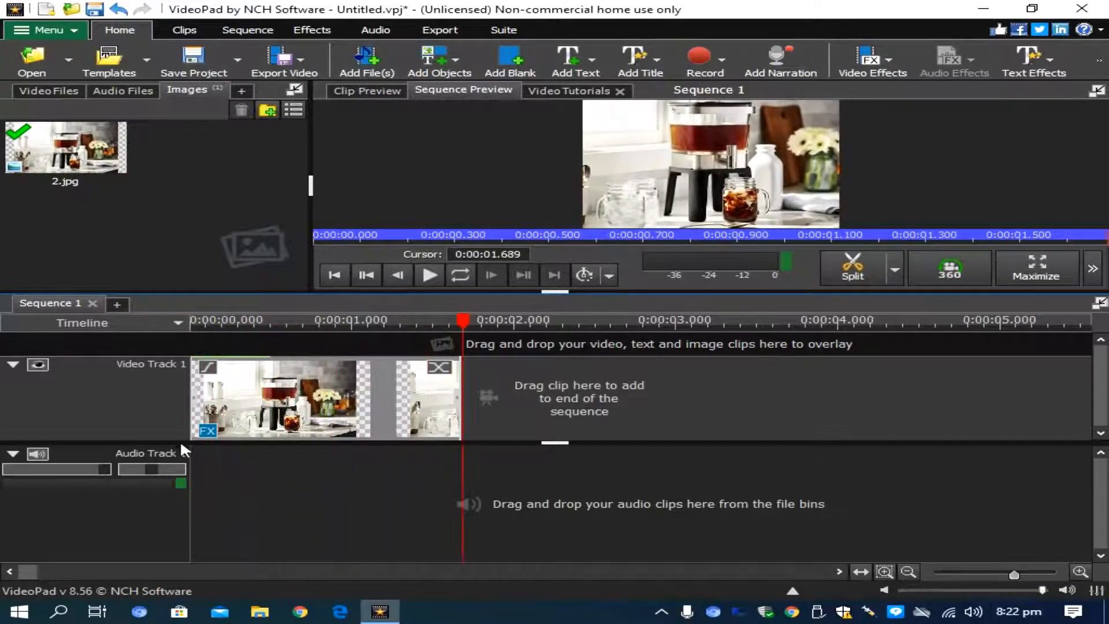
Add a Saturation effect to the 2.jpg clip and set its saturation to 60
left_click(207, 430)
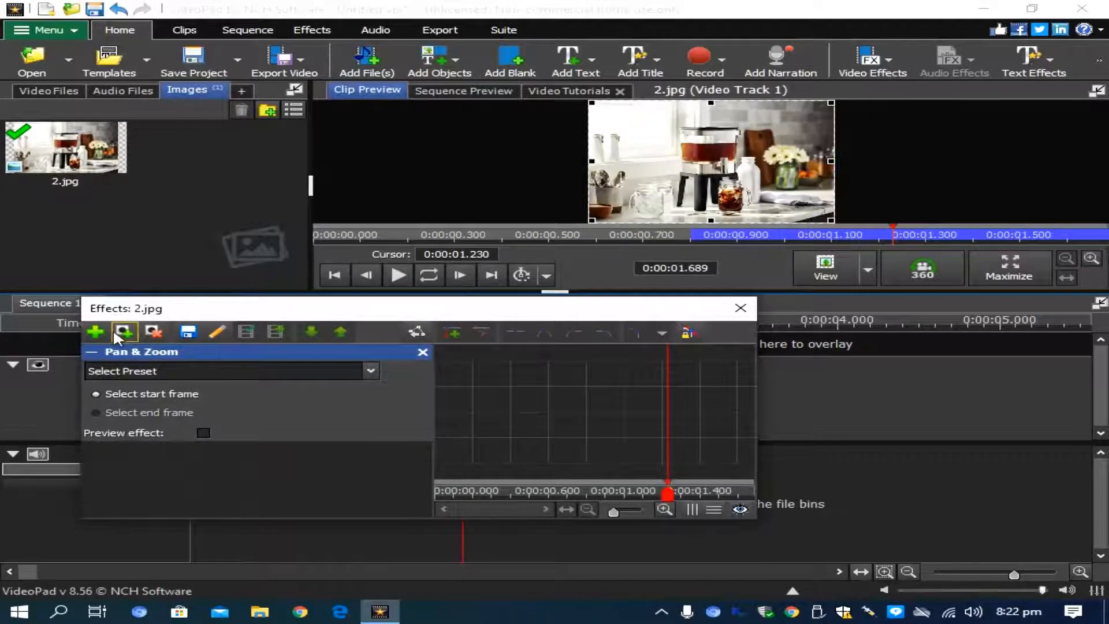
left_click(95, 331)
scroll(282, 432, "down", 1)
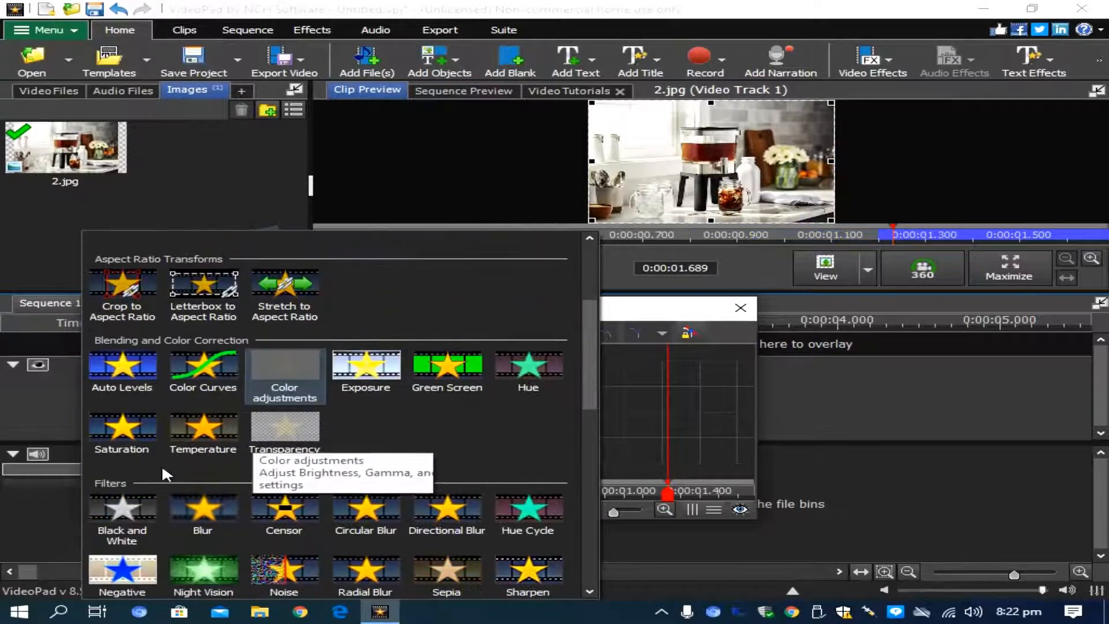
left_click(121, 432)
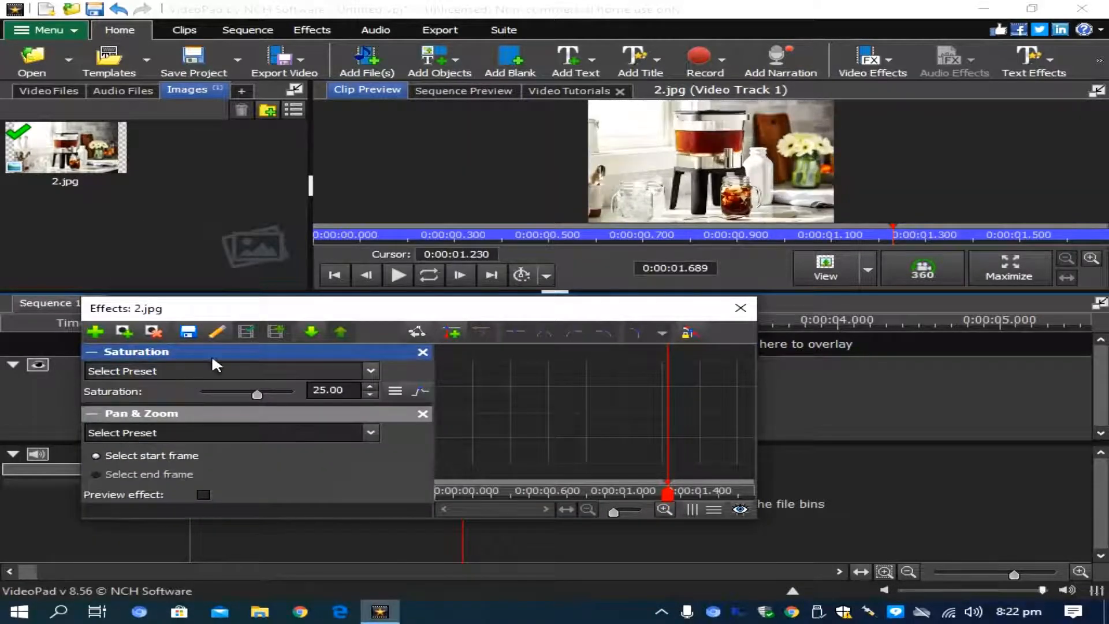
double_click(344, 388)
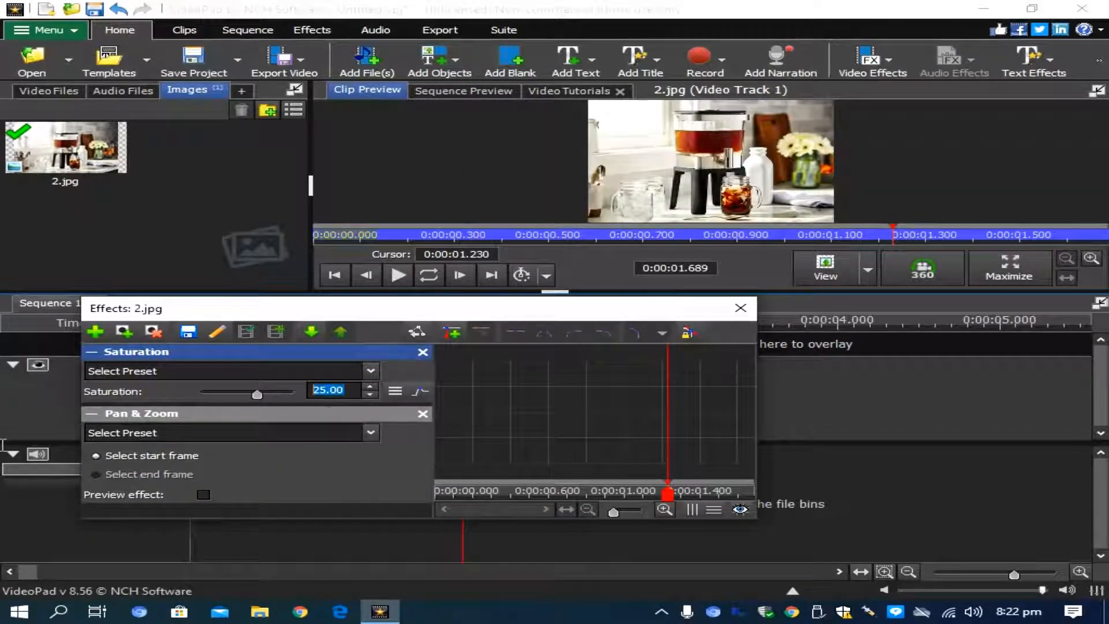
type("50")
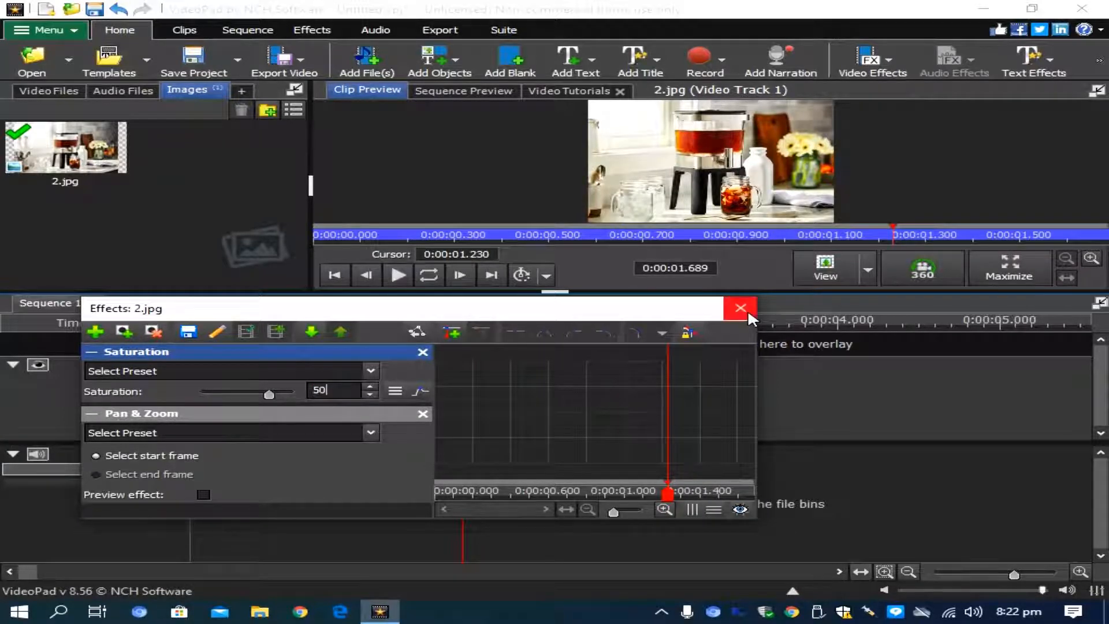
left_click(367, 384)
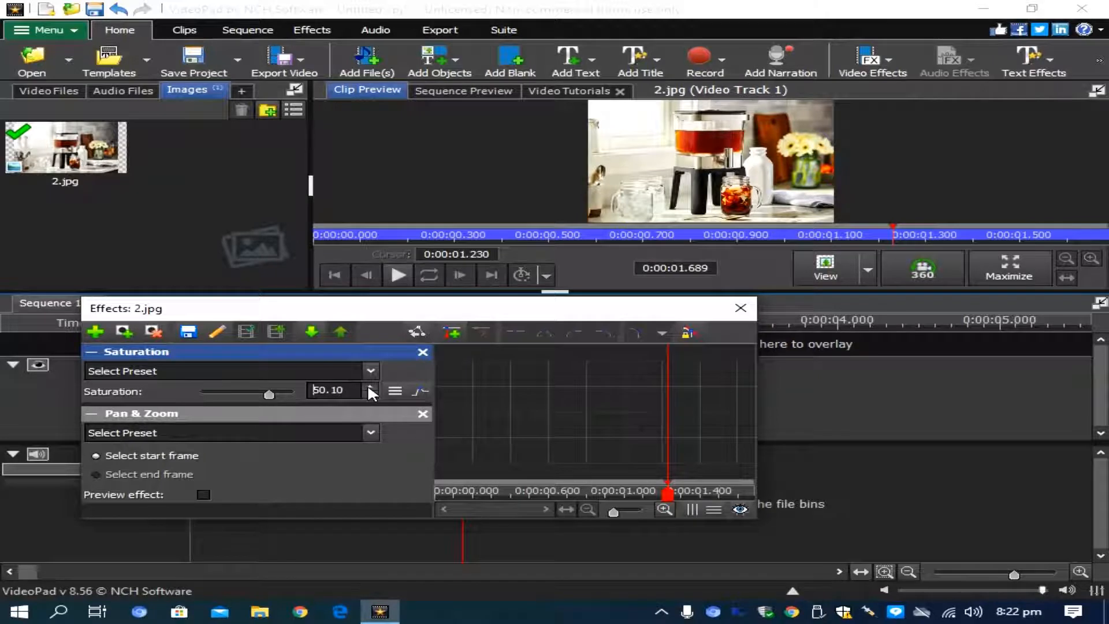
left_click(369, 386)
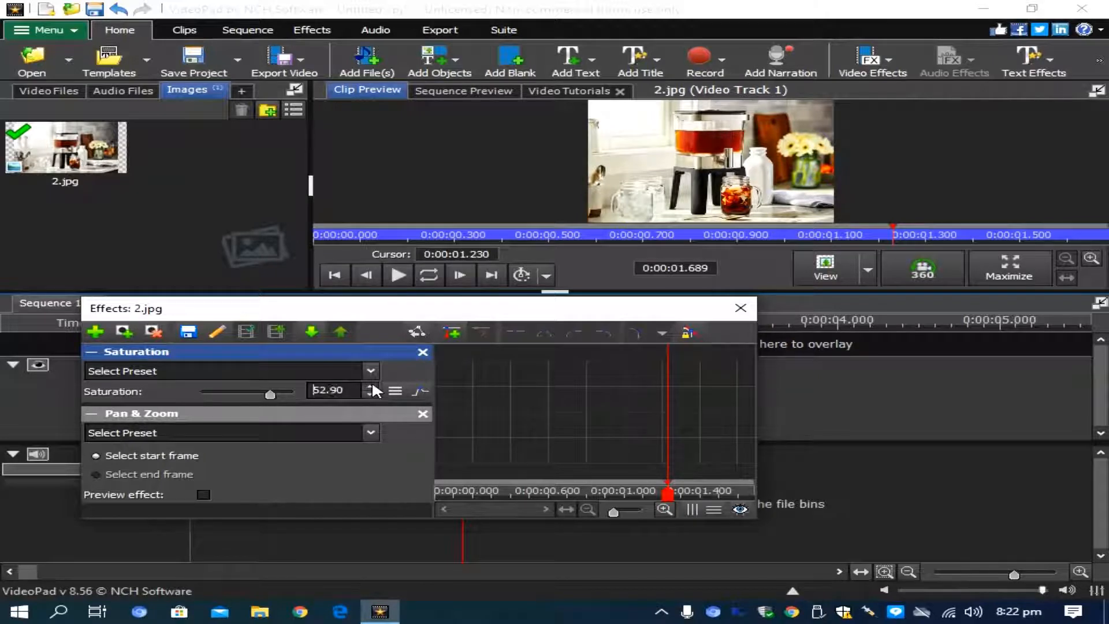
type("60")
left_click(740, 307)
Play the sequence from the start in the maximized preview, and exit the enlarged view
left_click(252, 322)
left_click_drag(257, 328, 194, 327)
left_click(1036, 267)
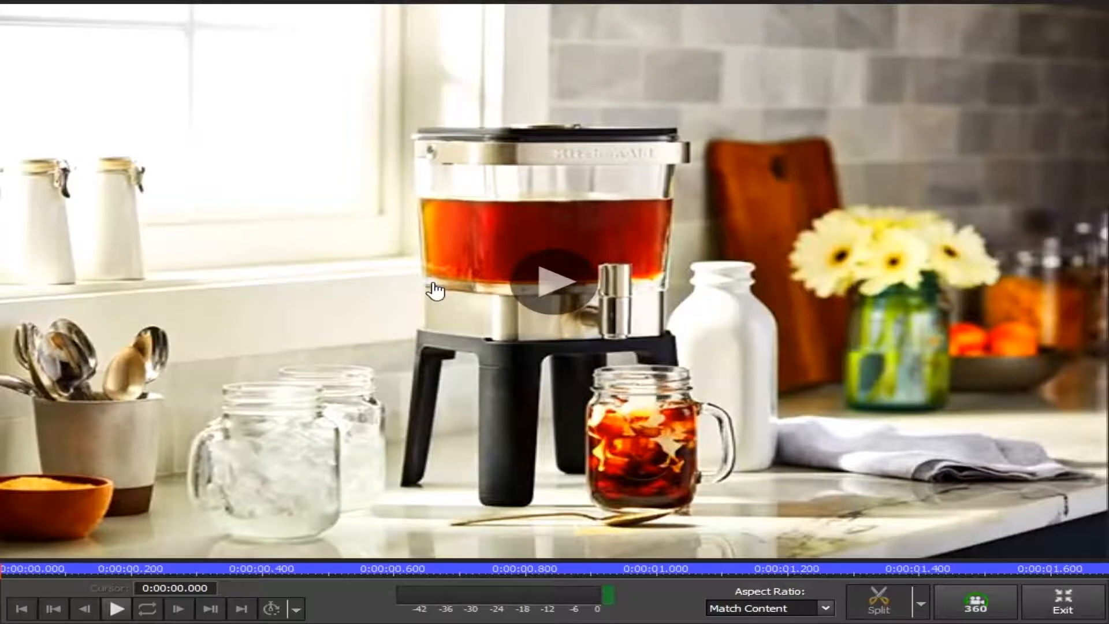
left_click(433, 284)
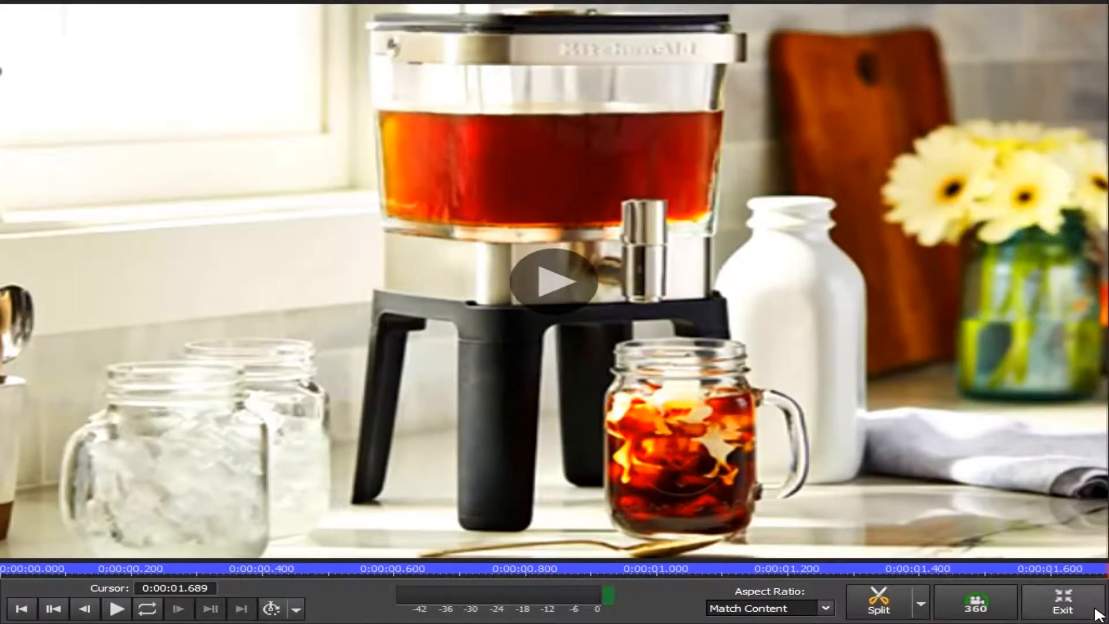
left_click(1096, 611)
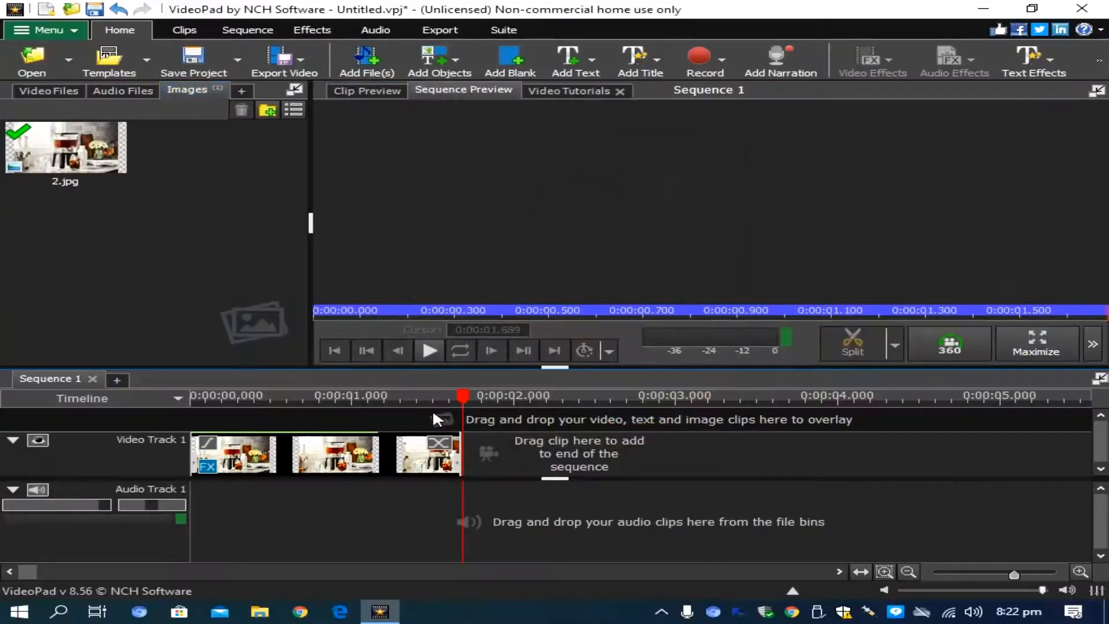
Scrub back through the clip on the timeline and return the playhead to the sequence start
scroll(440, 418, "down", 2)
left_click_drag(363, 409, 287, 407)
left_click(287, 407)
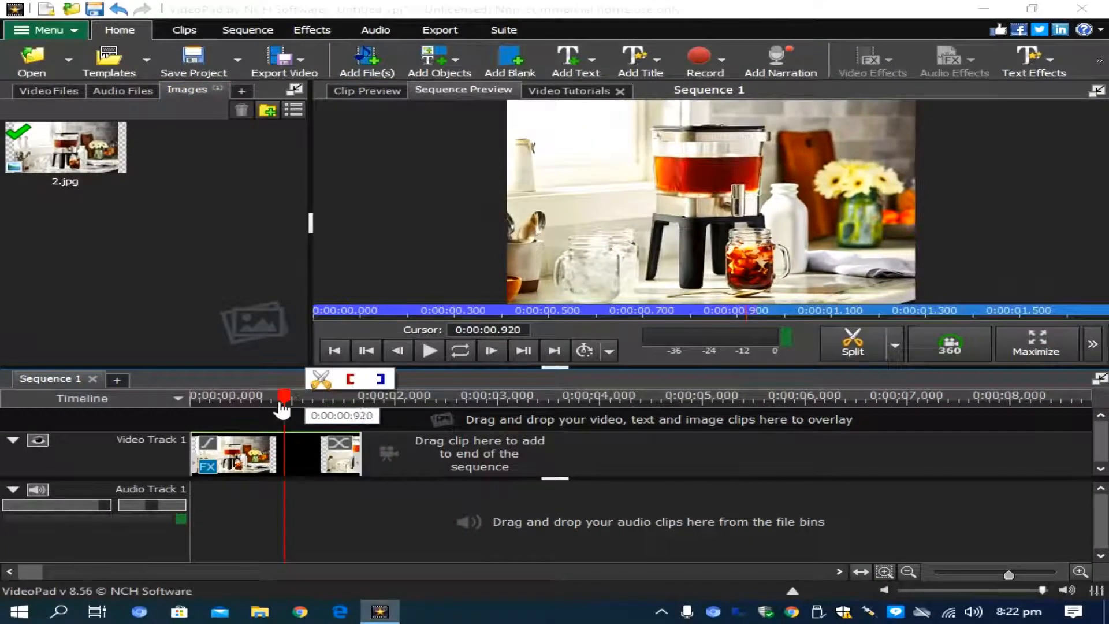
left_click(229, 404)
left_click_drag(228, 403, 108, 395)
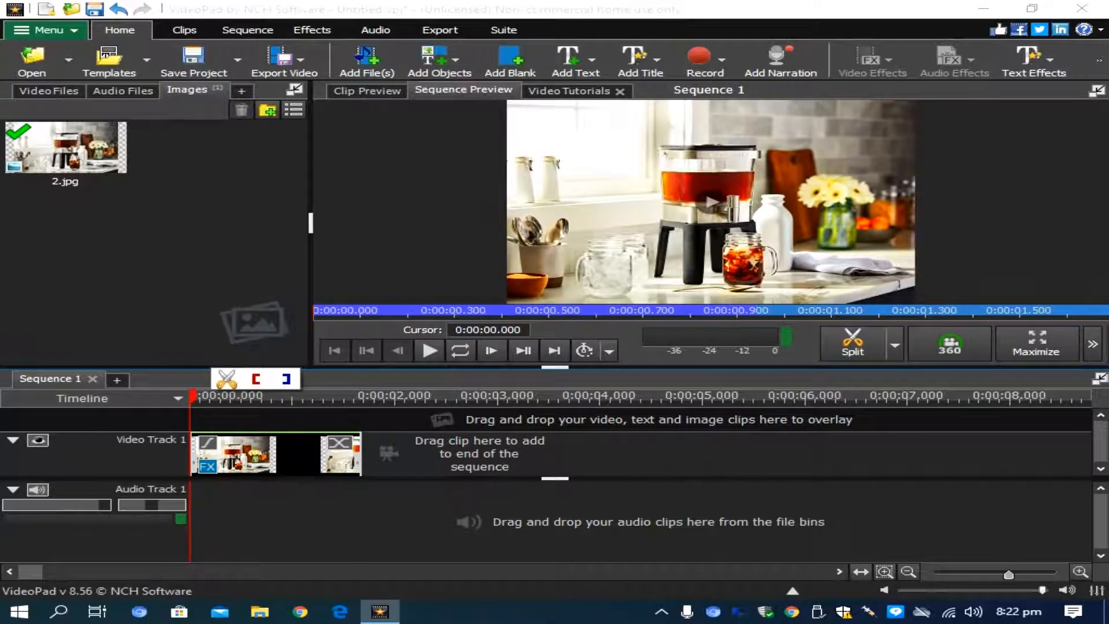
scroll(280, 523, "down", 1)
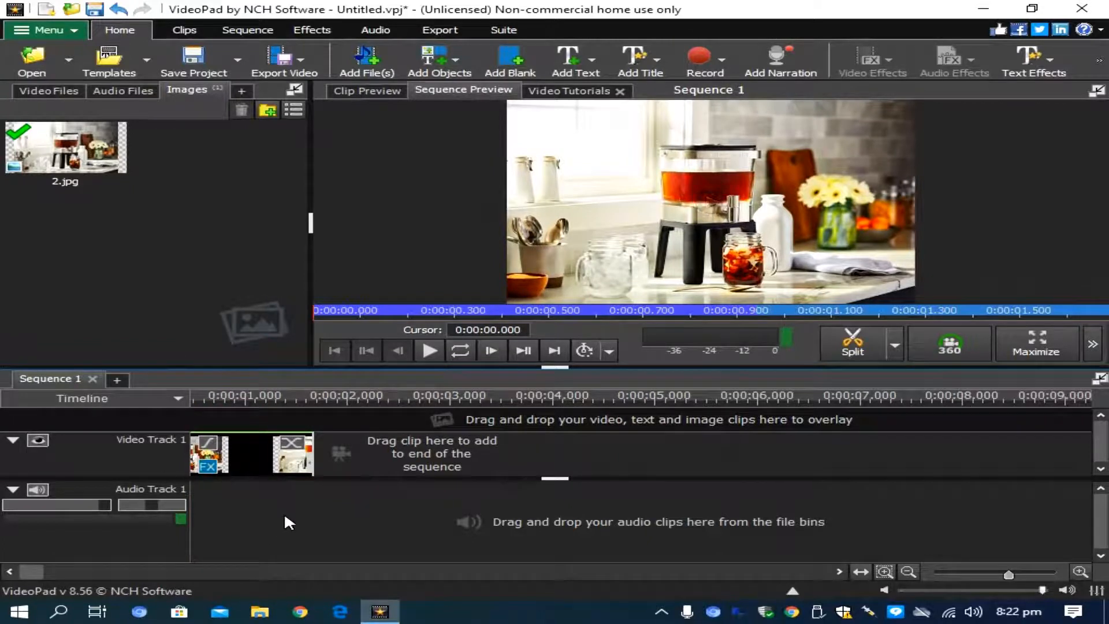